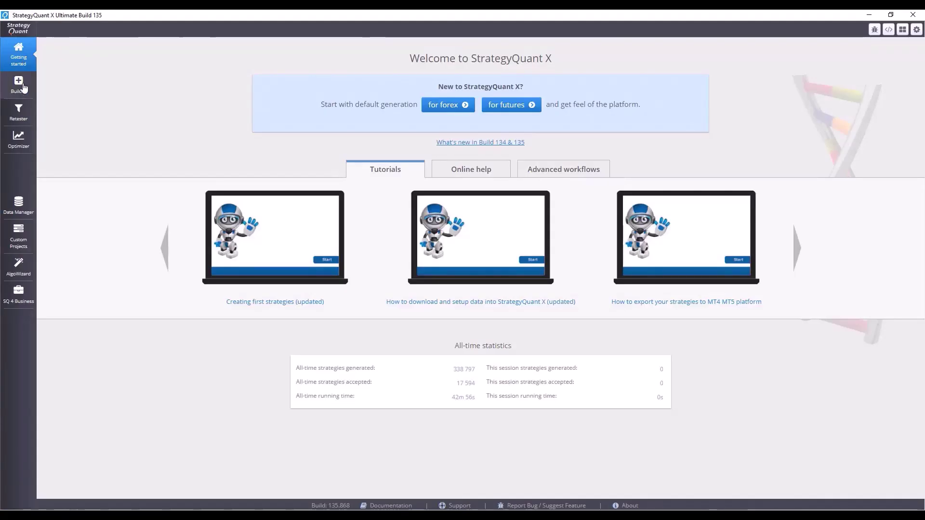
# - Open the Builder, clear all strategies from the results databank, and enlarge the settings summary area
pyautogui.click(24, 86)
pyautogui.click(480, 494)
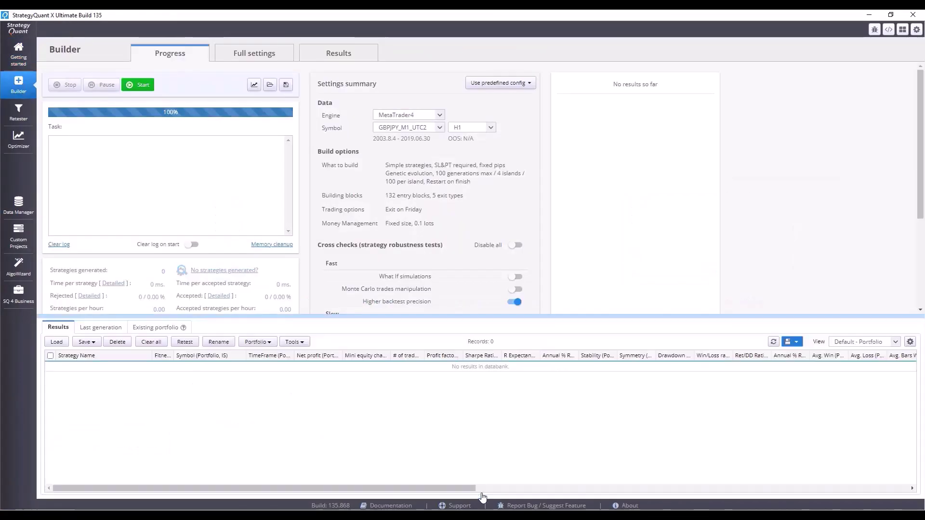
pyautogui.click(146, 345)
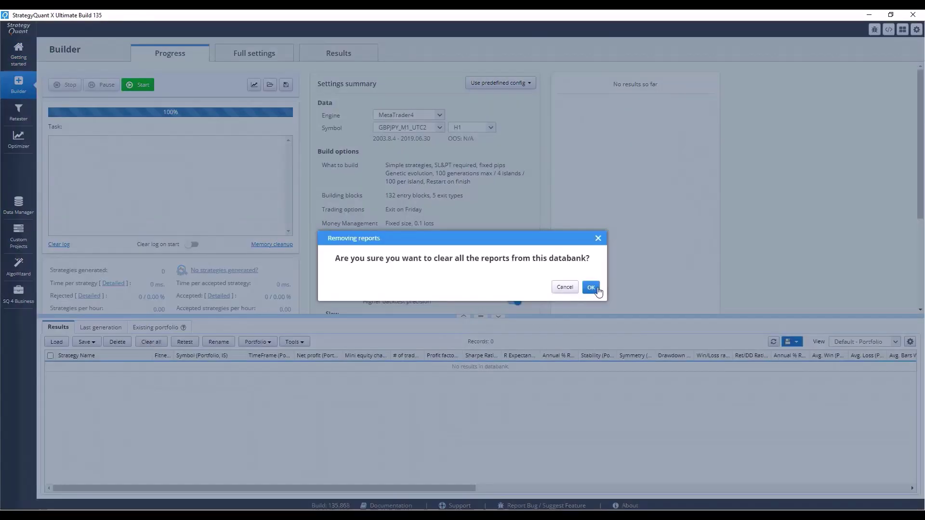
pyautogui.click(597, 290)
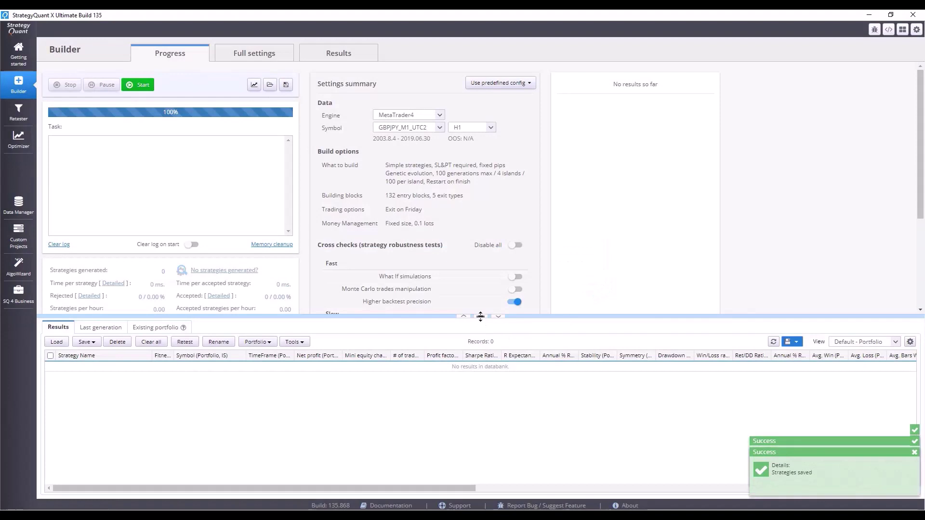
pyautogui.moveTo(480, 316); pyautogui.dragTo(477, 414)
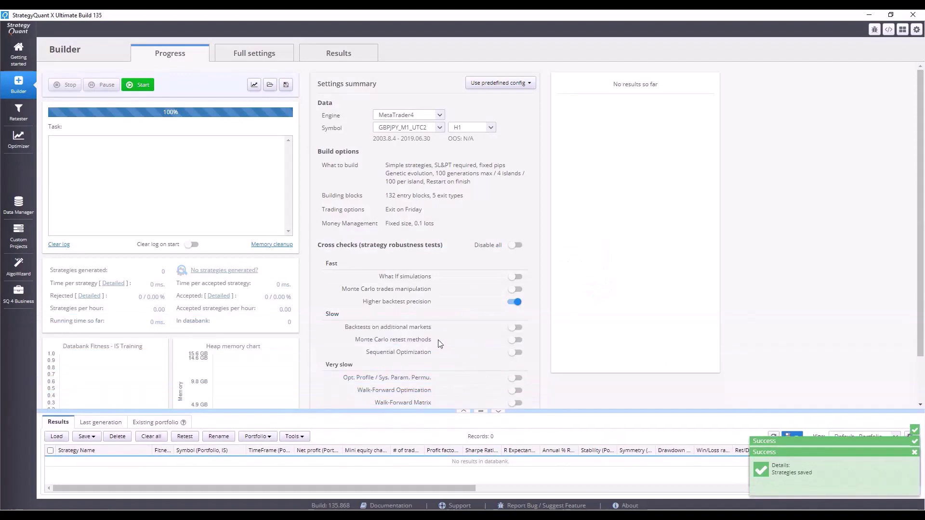
# - Load the saved NQ_MT4_highest_break_cfg build config and confirm replacing the current settings
pyautogui.click(269, 85)
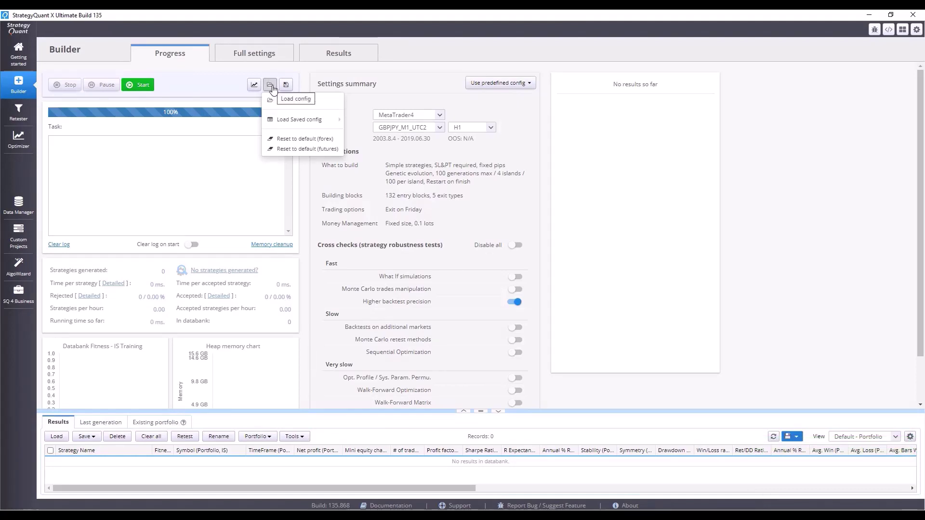
pyautogui.moveTo(303, 120)
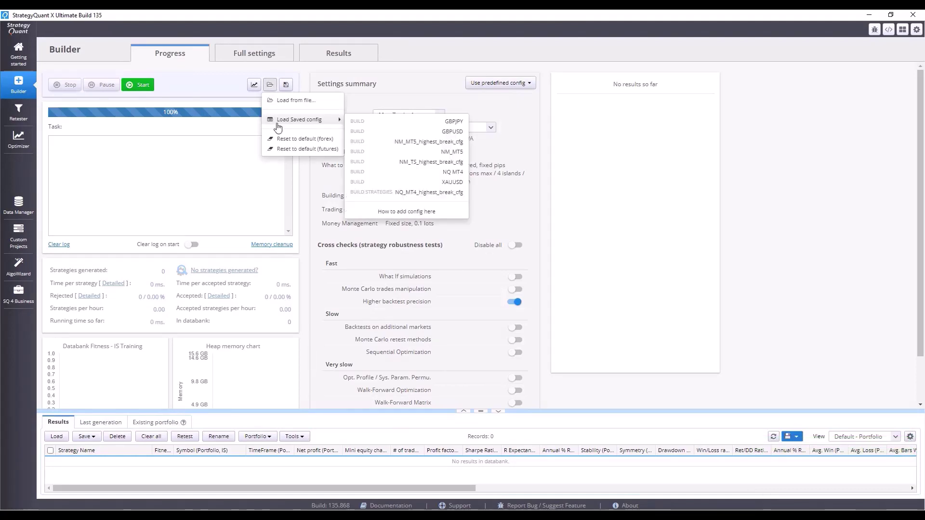
pyautogui.click(428, 194)
pyautogui.click(589, 292)
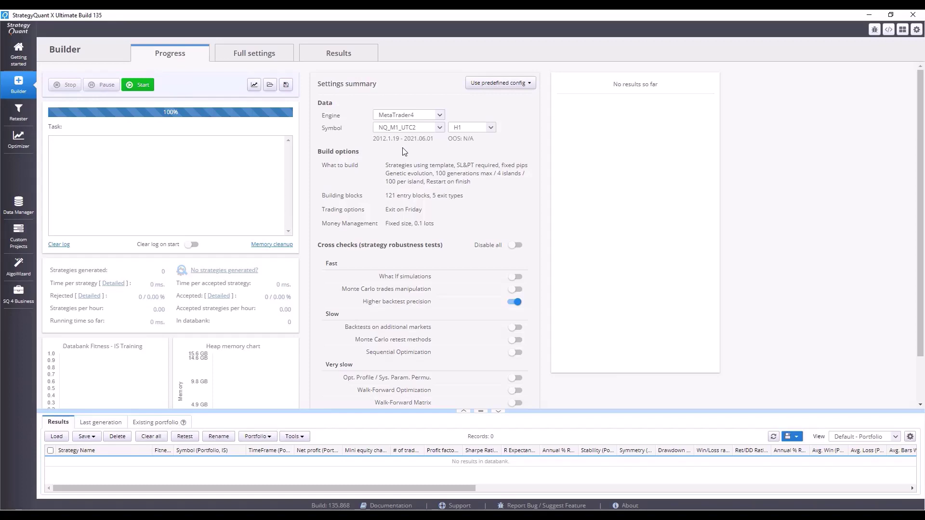
# - In Full settings, review the NQ_M1_UTC2 backtest data and the template-based What to build option
pyautogui.click(261, 59)
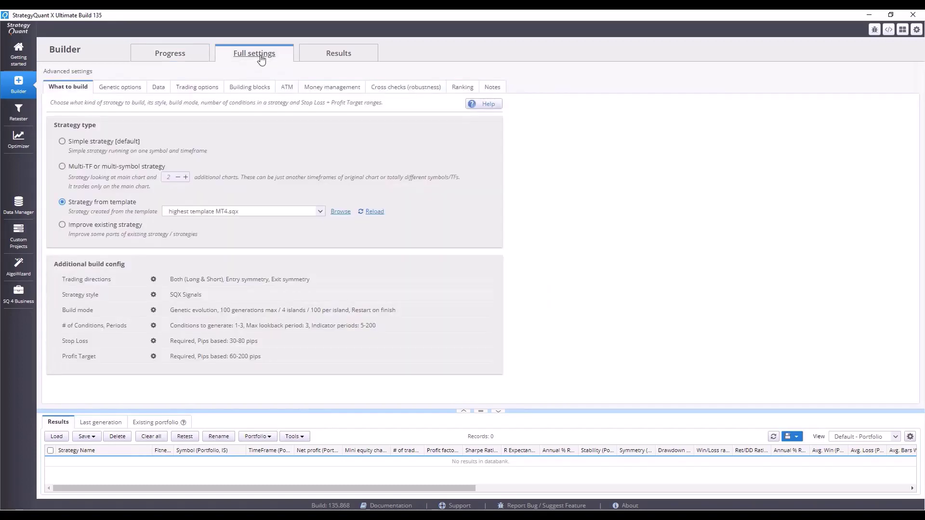
pyautogui.click(157, 90)
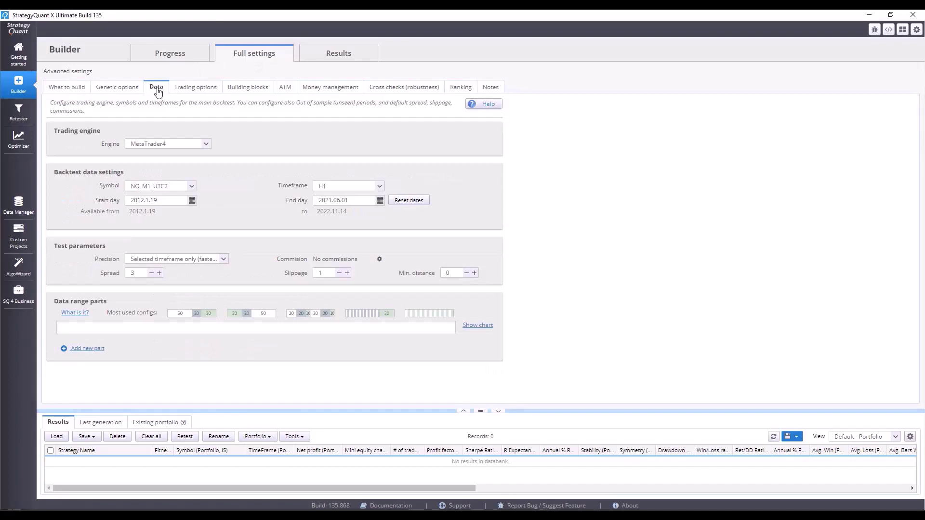
pyautogui.click(55, 91)
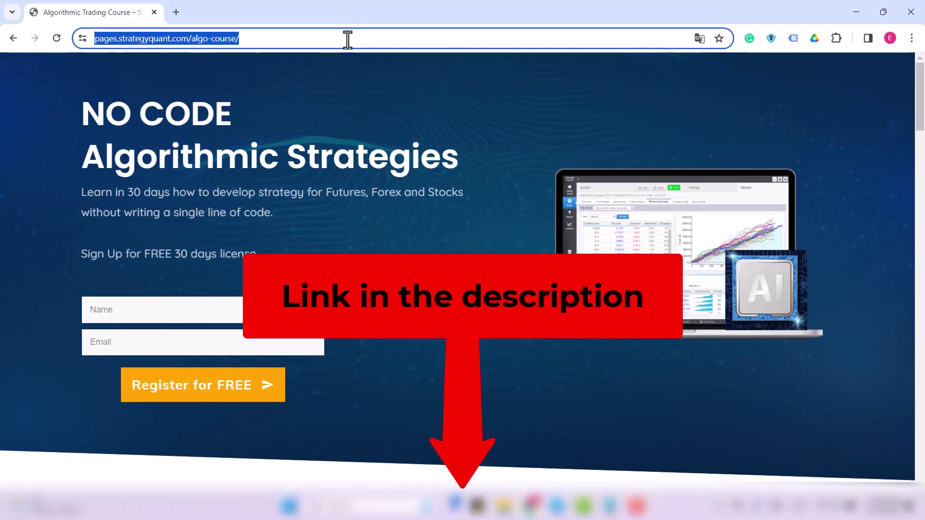
# - Scroll to Configs and templates and open the Templates And Configs For Strategy Building link
pyautogui.scroll(-5, 516, 157)
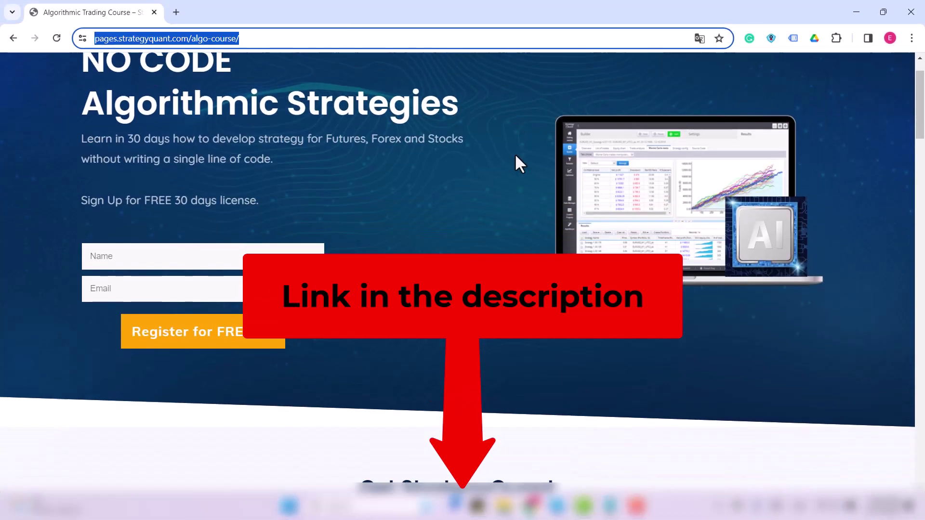
pyautogui.scroll(-8, 516, 155)
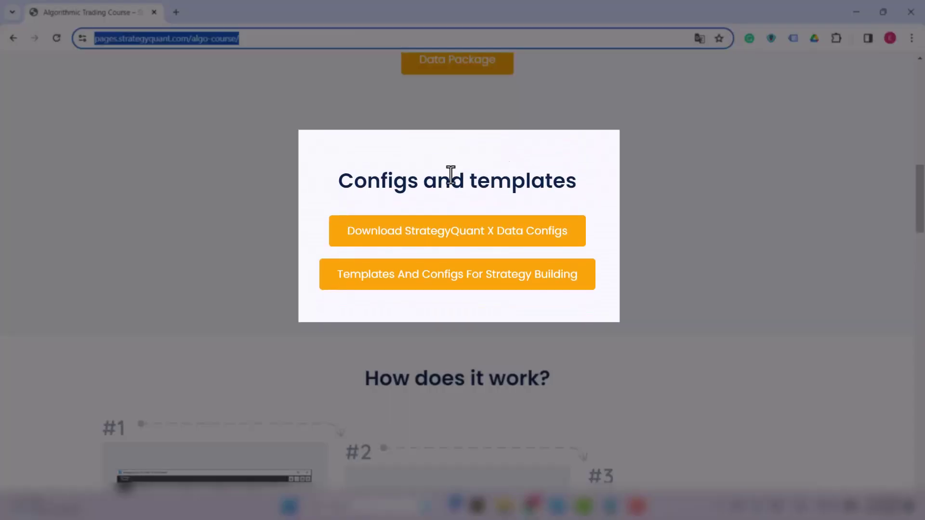
pyautogui.moveTo(339, 182); pyautogui.dragTo(576, 192)
pyautogui.click(640, 268)
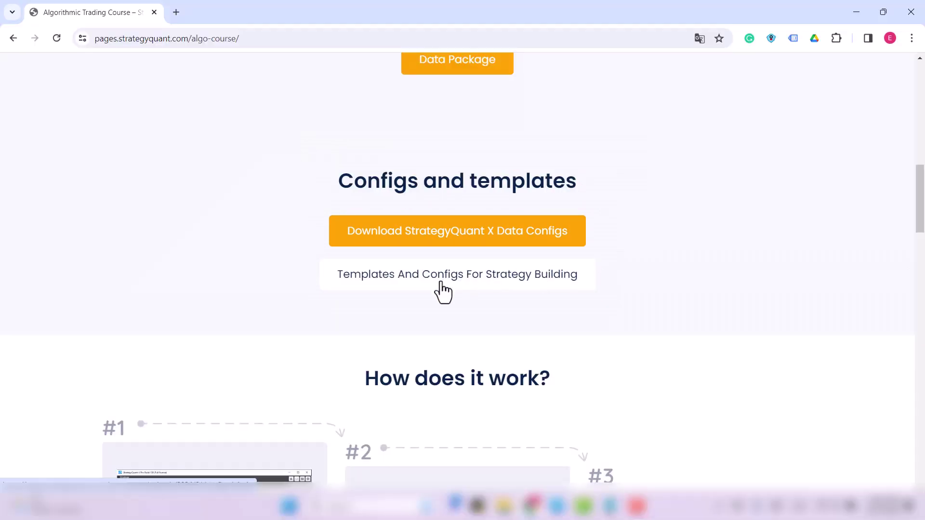
pyautogui.click(442, 284)
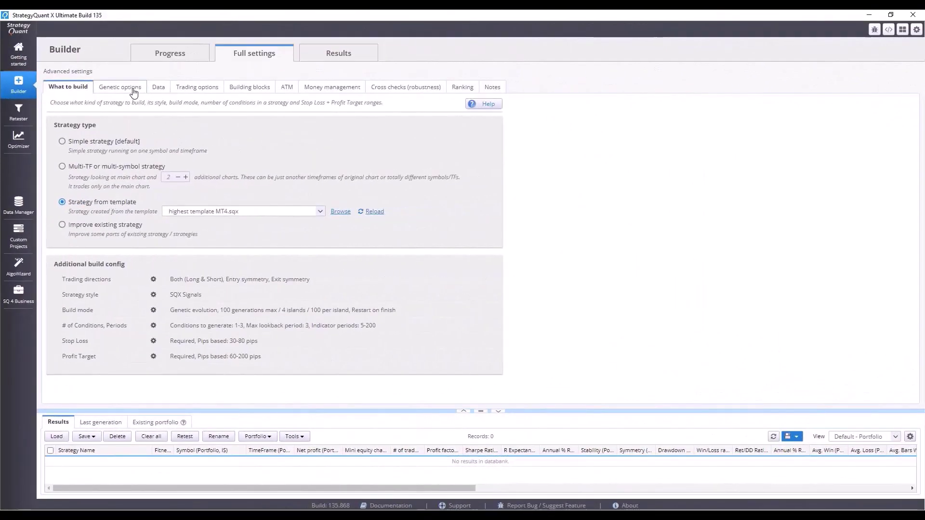
# - Turn off Show last generation databank, then review Data and Trading options (Friday exit 19:00)
pyautogui.click(134, 93)
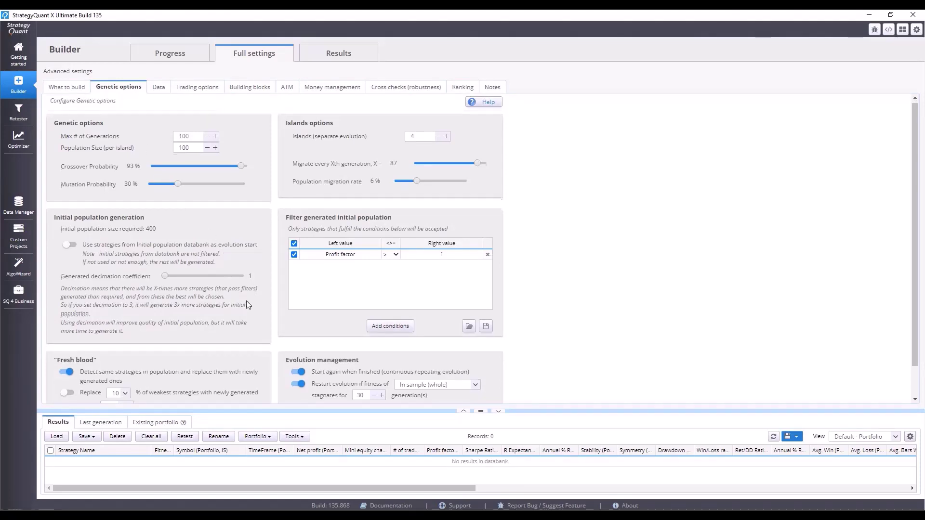
pyautogui.scroll(-1, 246, 302)
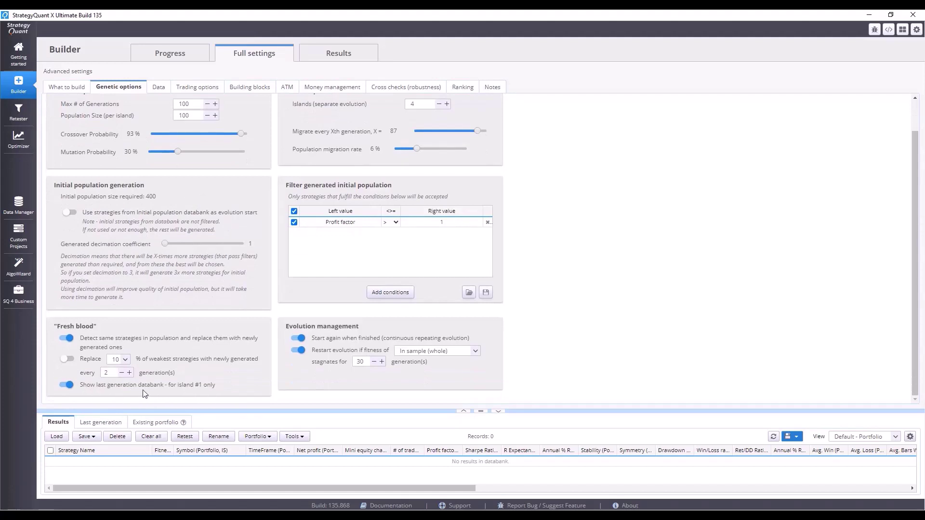
pyautogui.click(69, 387)
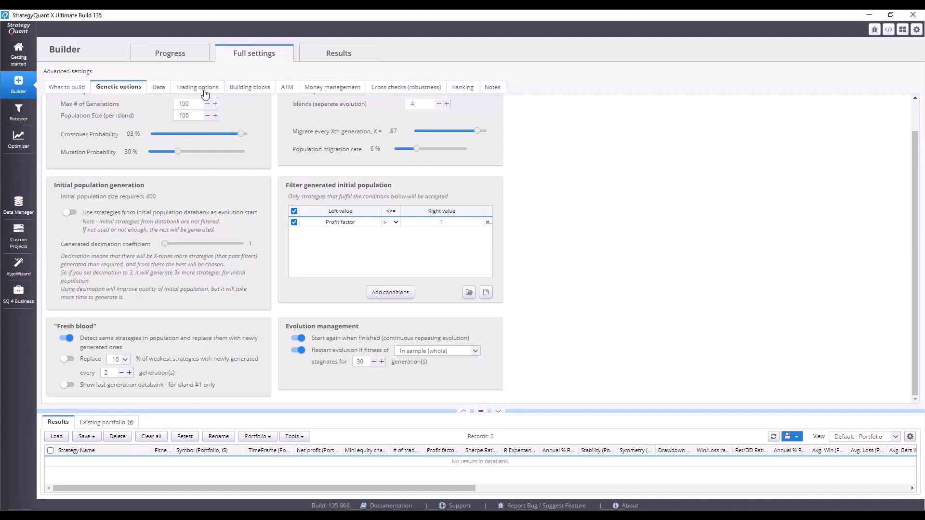
pyautogui.click(159, 89)
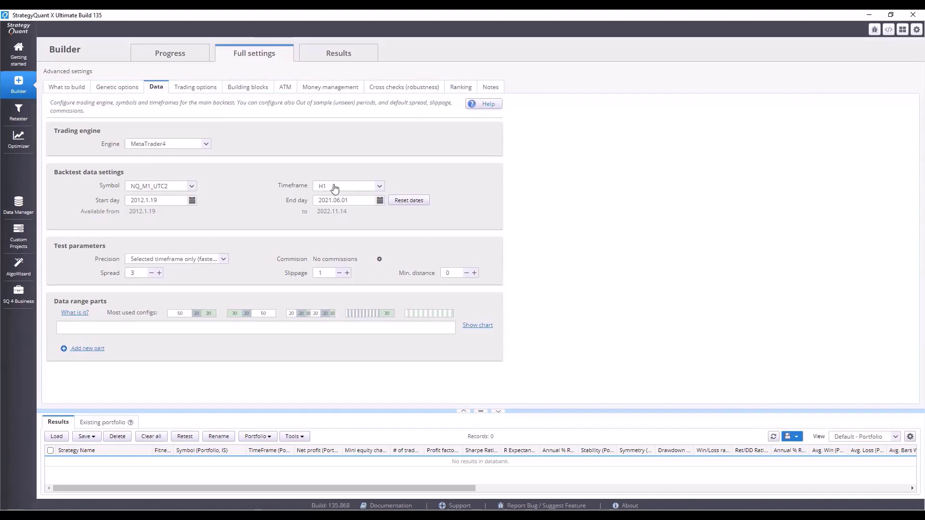
pyautogui.click(200, 86)
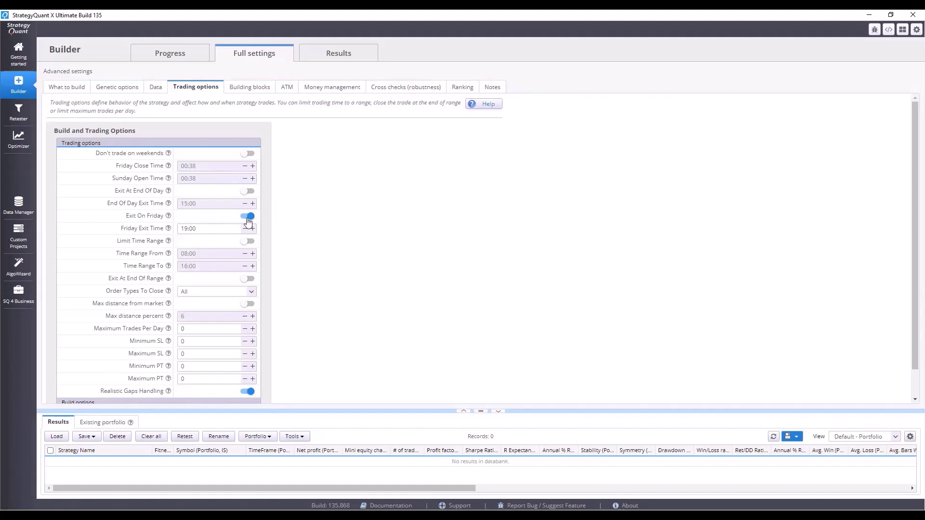
# - Skim building blocks and ATM, then show Money management: 10000 capital, fixed size 0.1
pyautogui.click(255, 90)
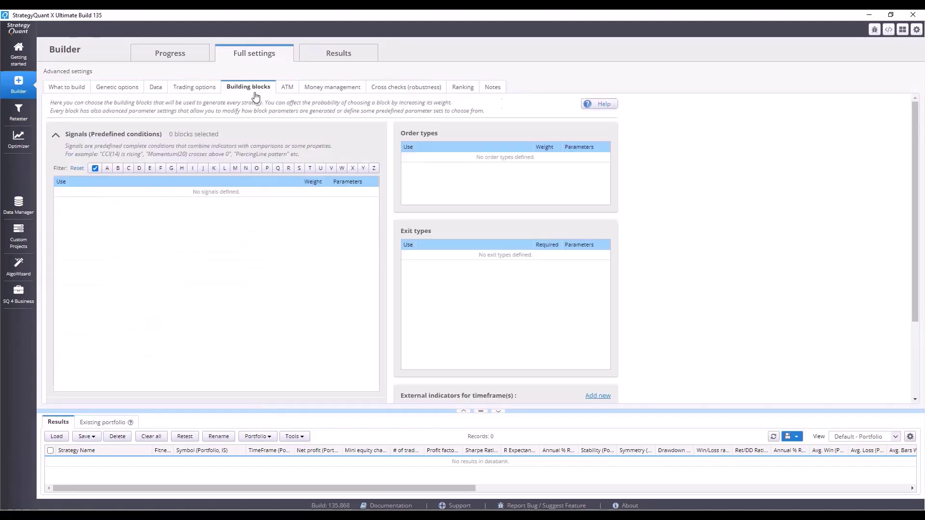
pyautogui.scroll(-3, 218, 235)
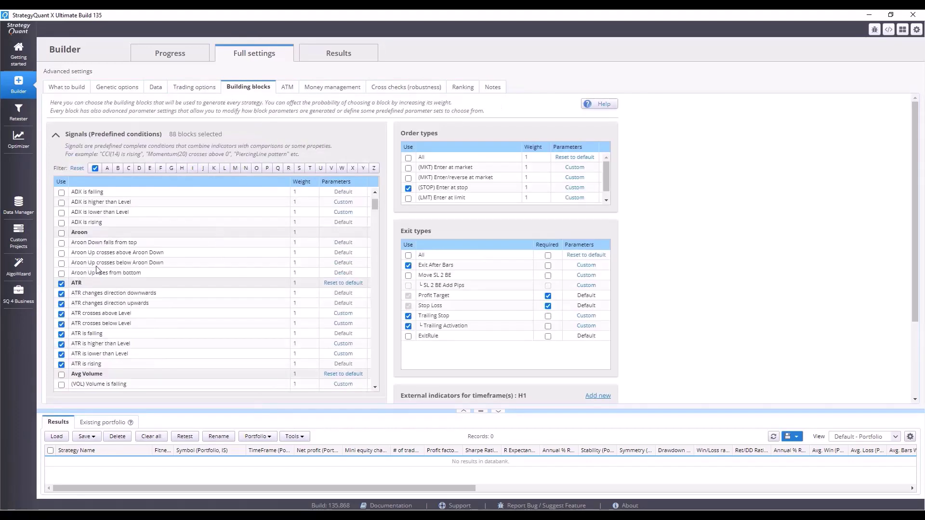
pyautogui.scroll(-10, 125, 284)
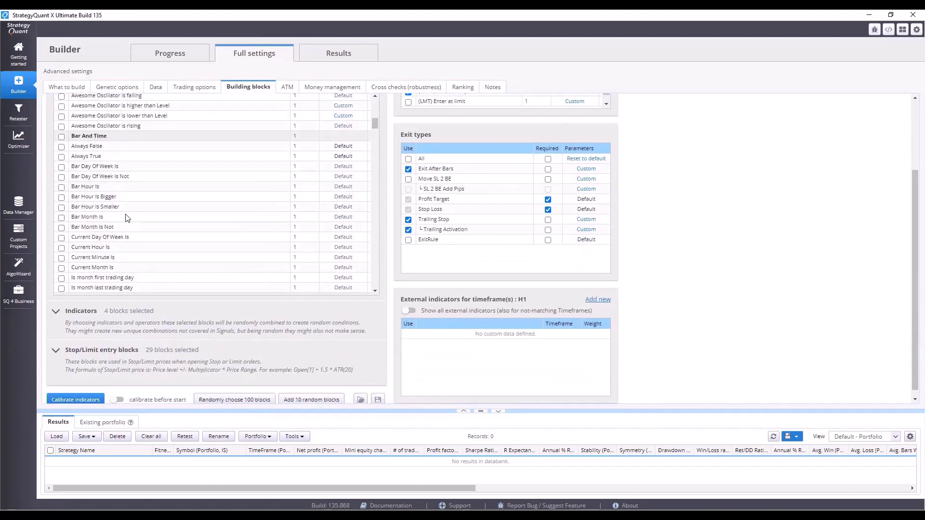
pyautogui.scroll(-4, 126, 218)
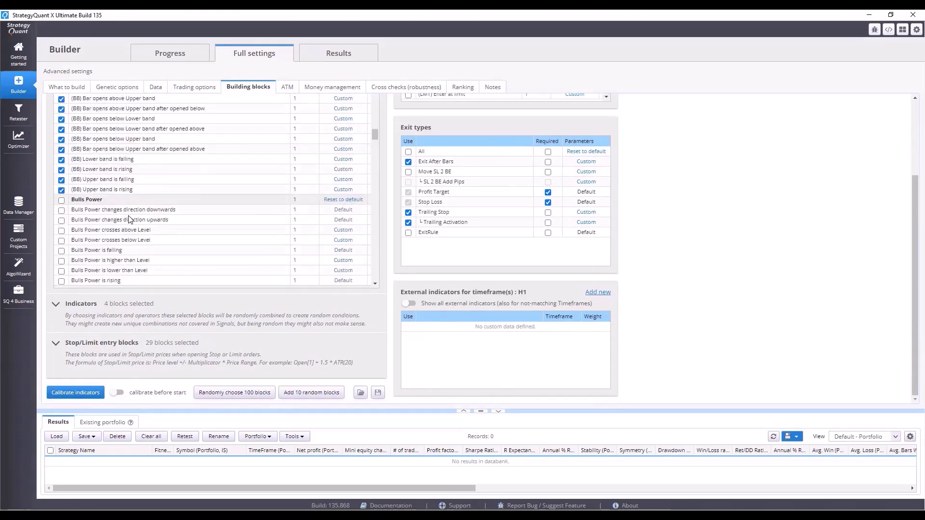
pyautogui.scroll(5, 134, 221)
pyautogui.click(277, 87)
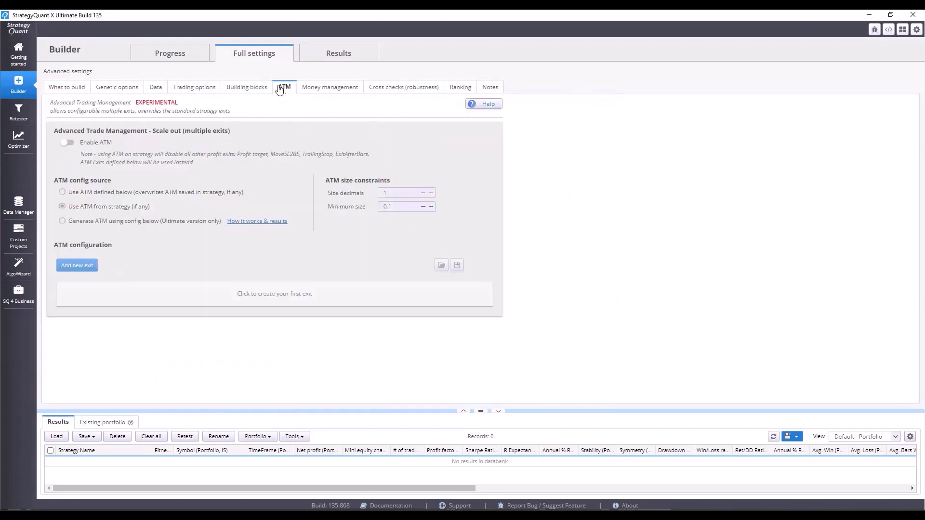
pyautogui.click(335, 91)
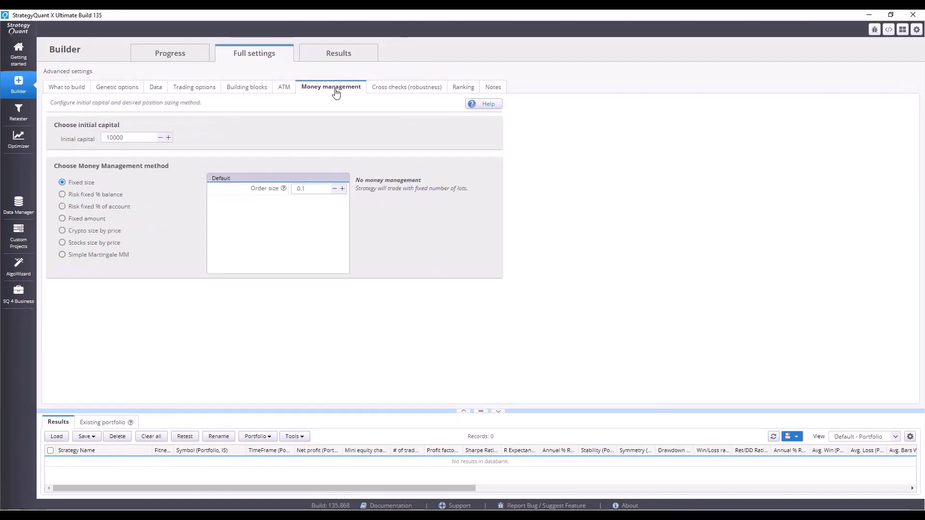
# - Inspect the Higher backtest precision cross check using 1-minute tick simulation, closing without changes
pyautogui.click(395, 87)
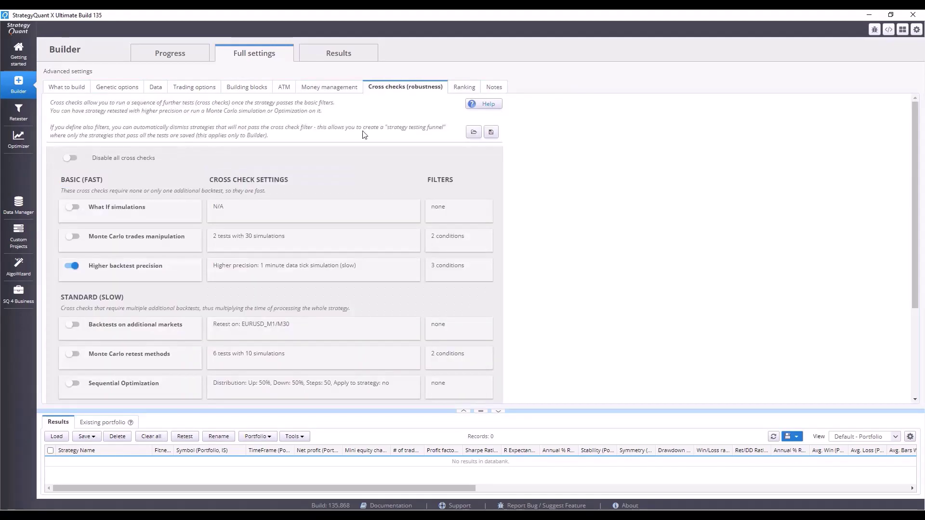
pyautogui.click(279, 268)
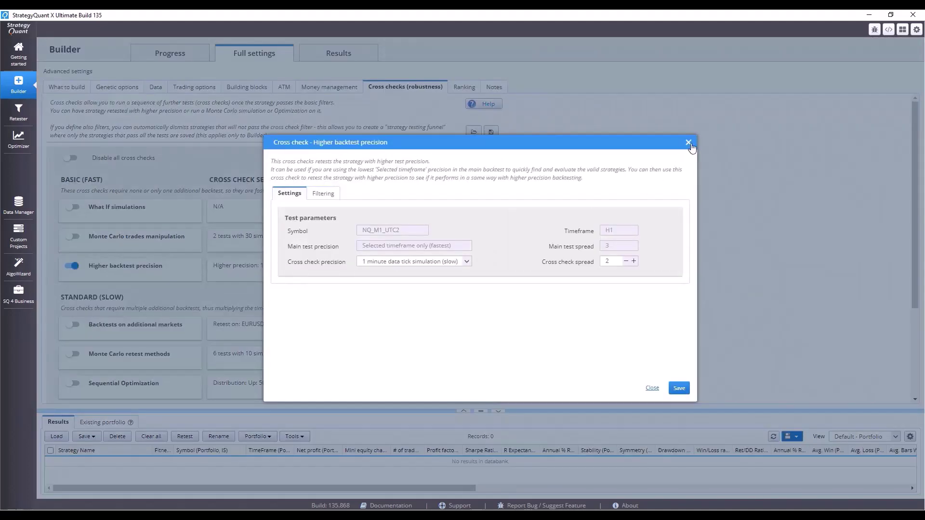
pyautogui.click(688, 143)
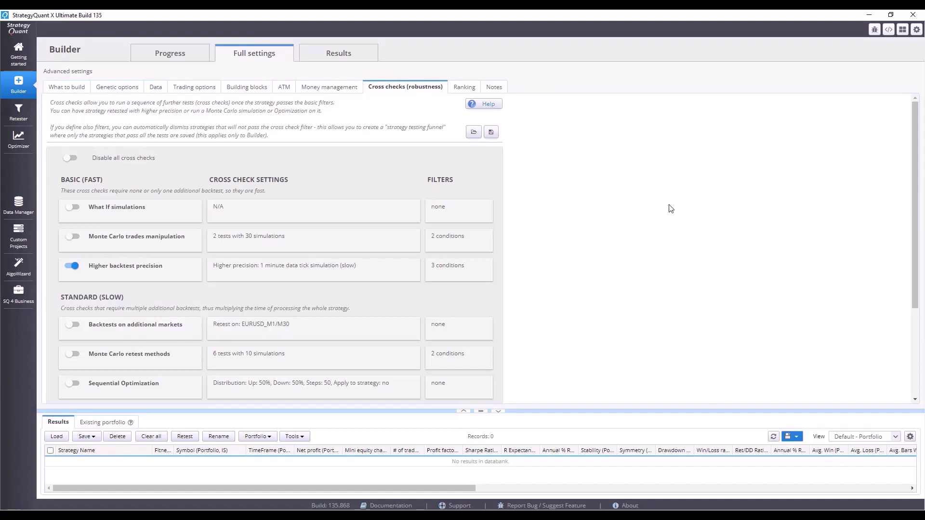
# - Check the Ranking custom filters: trades per month > 2, profit factor > 1.3, Ret/DD > 6
pyautogui.click(471, 87)
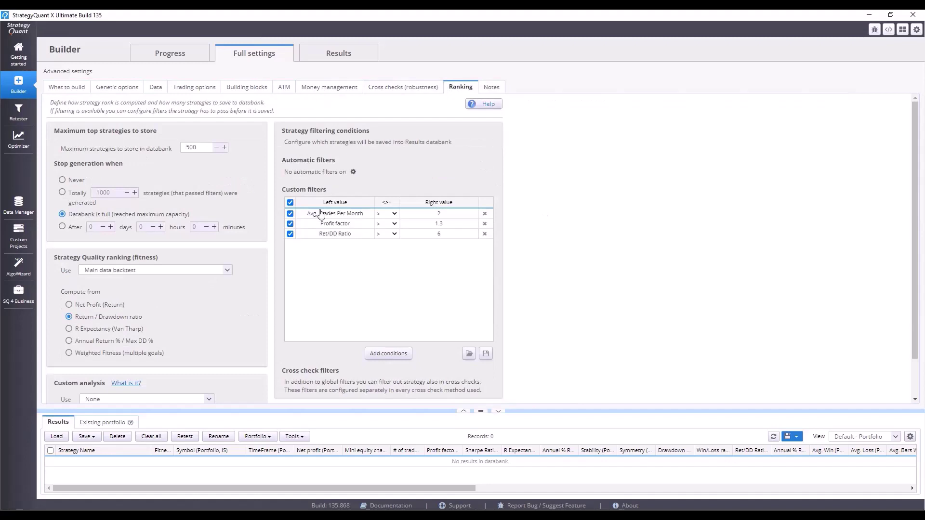
pyautogui.doubleClick(450, 220)
pyautogui.click(570, 182)
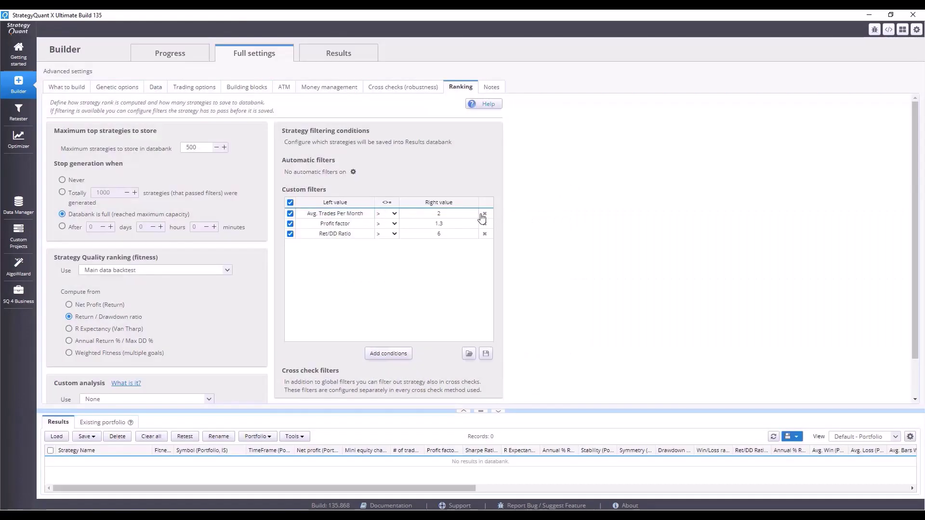
pyautogui.doubleClick(453, 225)
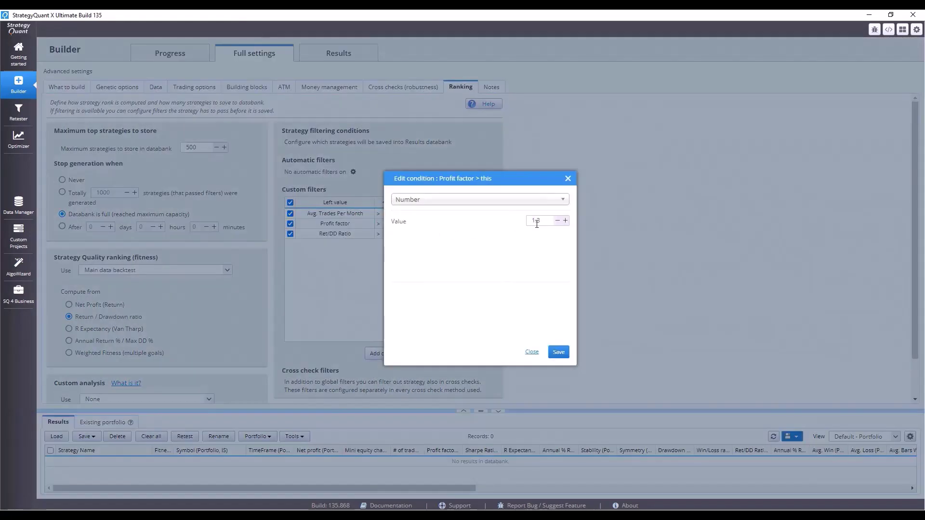
pyautogui.click(568, 179)
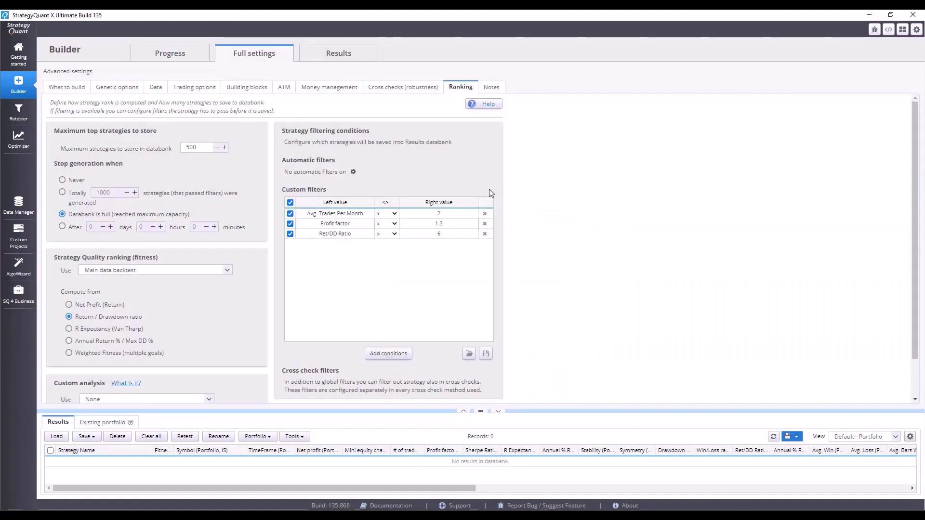
pyautogui.doubleClick(425, 236)
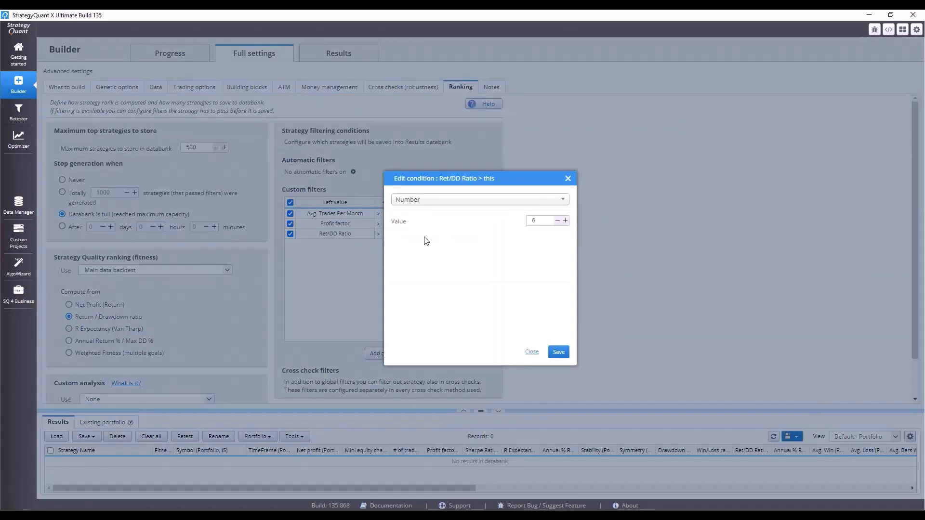
pyautogui.click(567, 180)
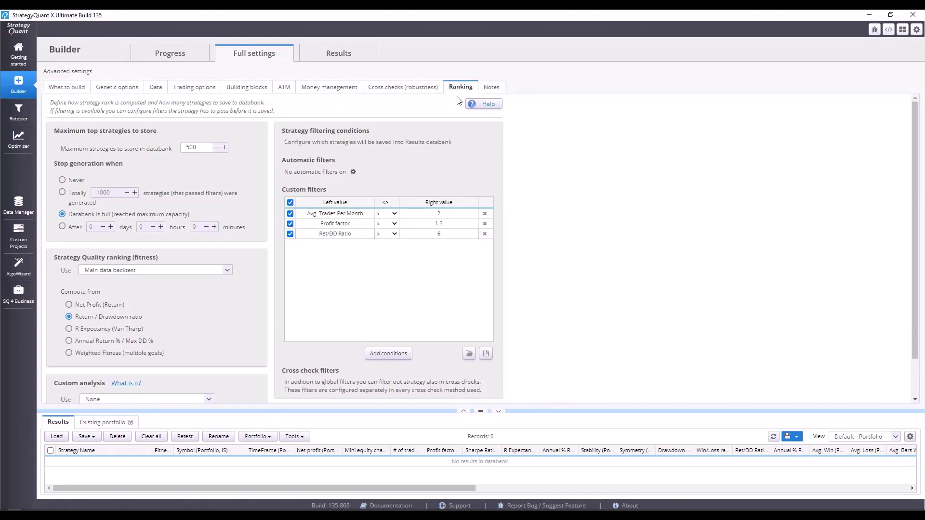
# - Compare the Higher backtest precision's 3 filter conditions against the three Ranking custom filters
pyautogui.click(413, 88)
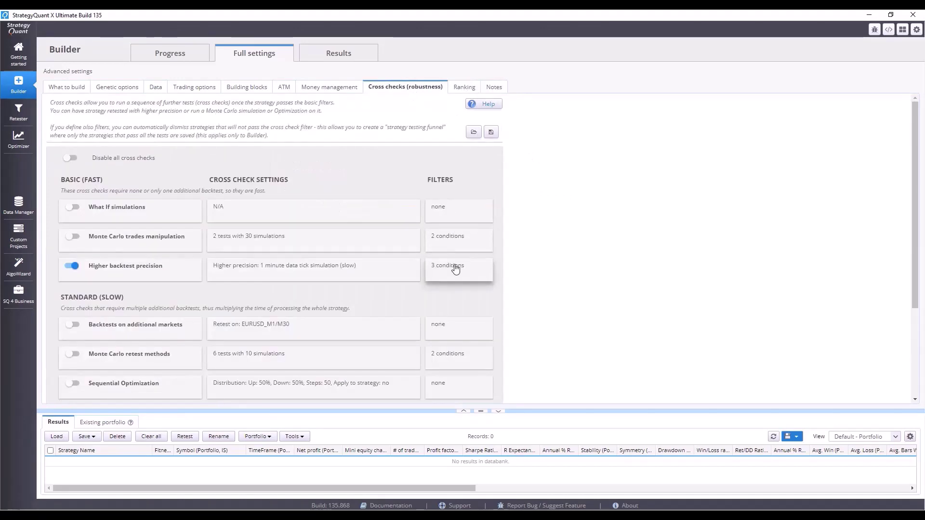
pyautogui.click(461, 87)
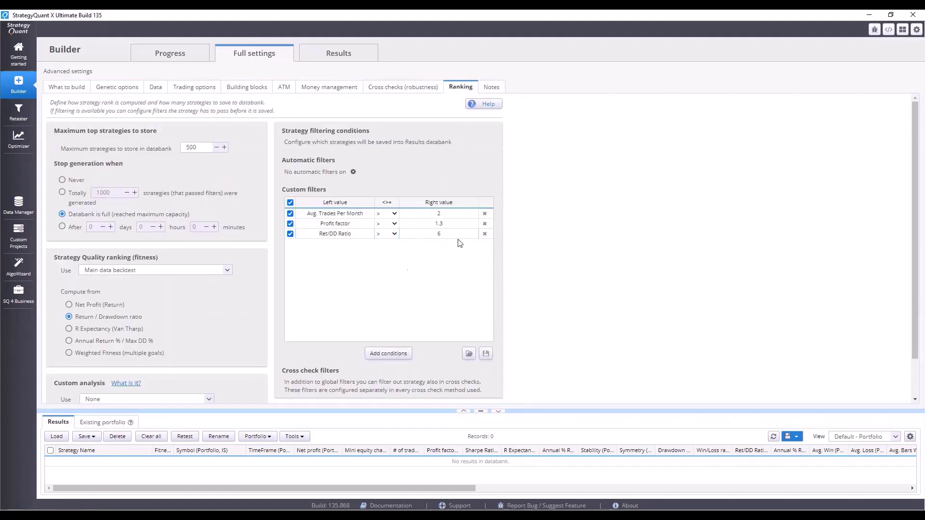
pyautogui.click(419, 92)
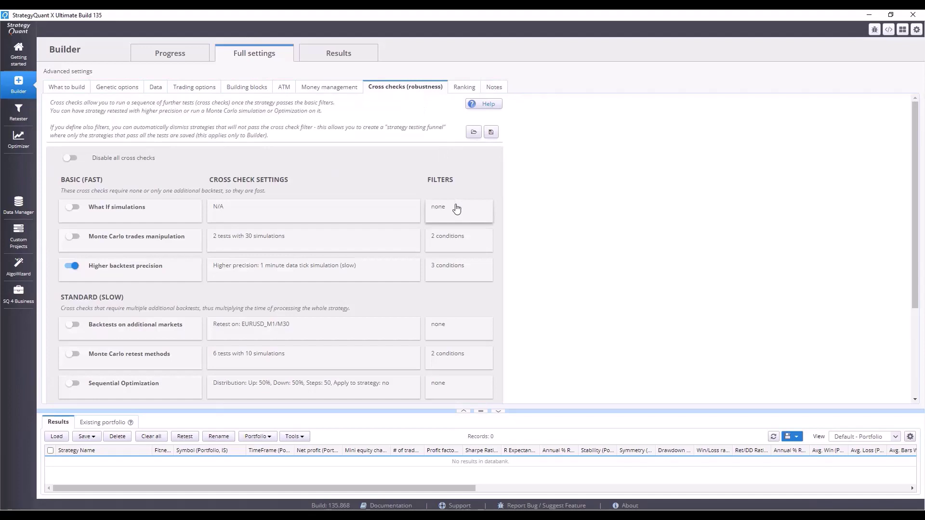
pyautogui.click(450, 278)
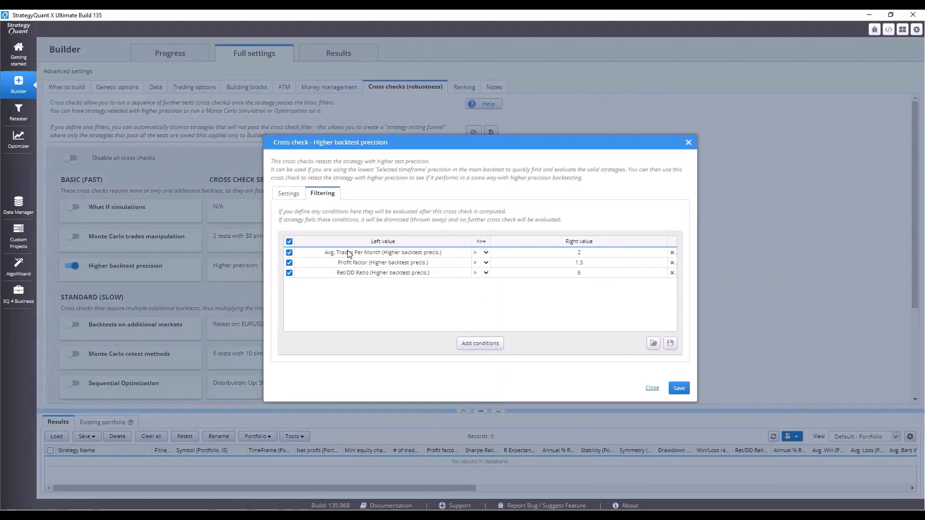
pyautogui.click(680, 388)
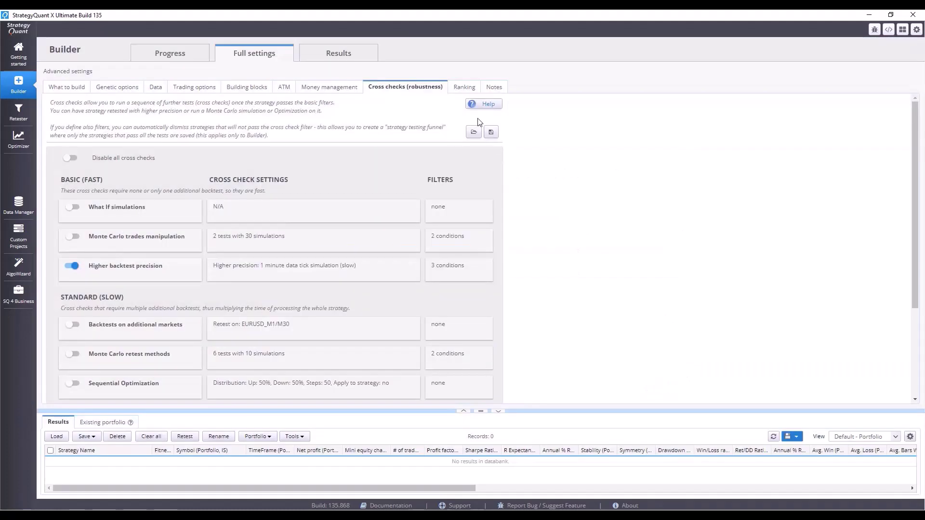
pyautogui.click(459, 89)
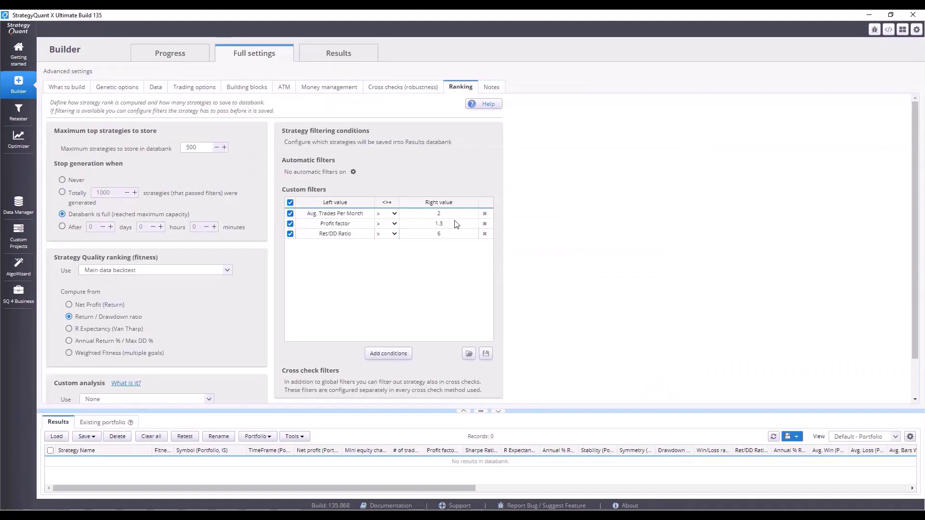
pyautogui.click(415, 90)
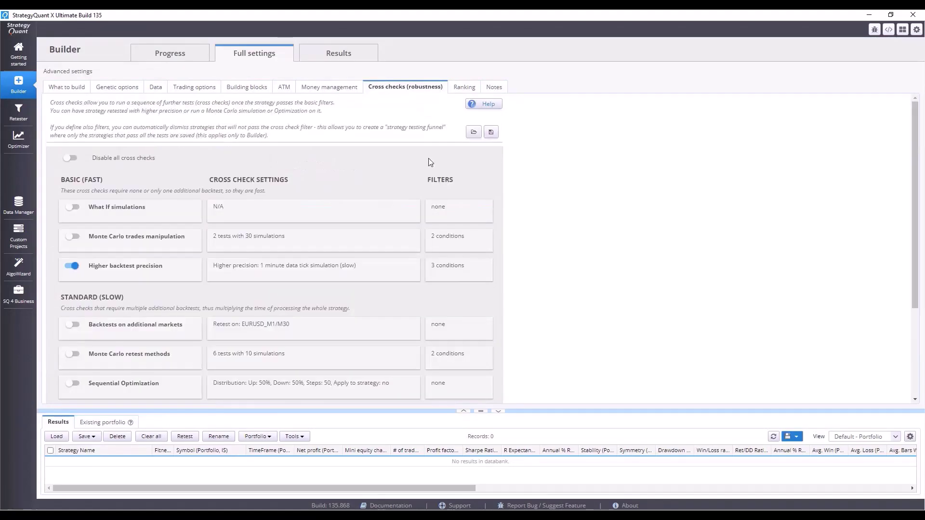
pyautogui.click(459, 284)
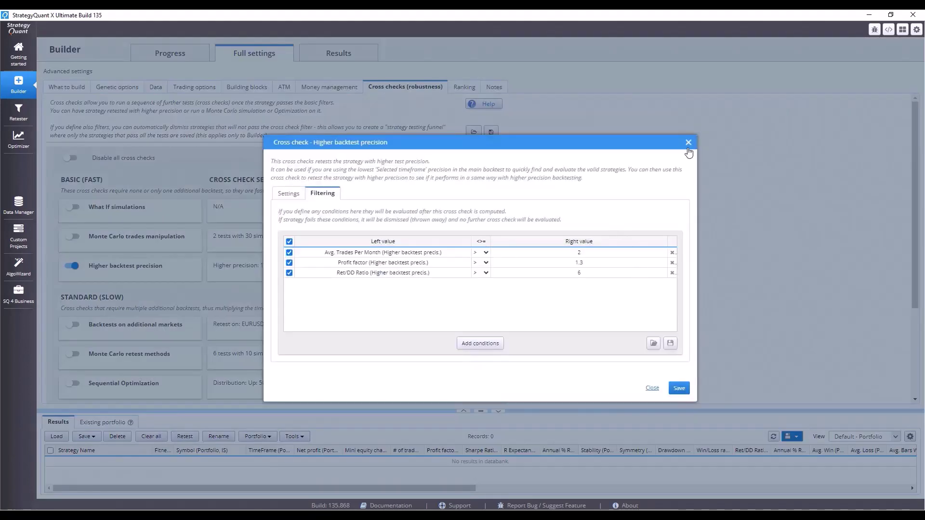
pyautogui.click(688, 143)
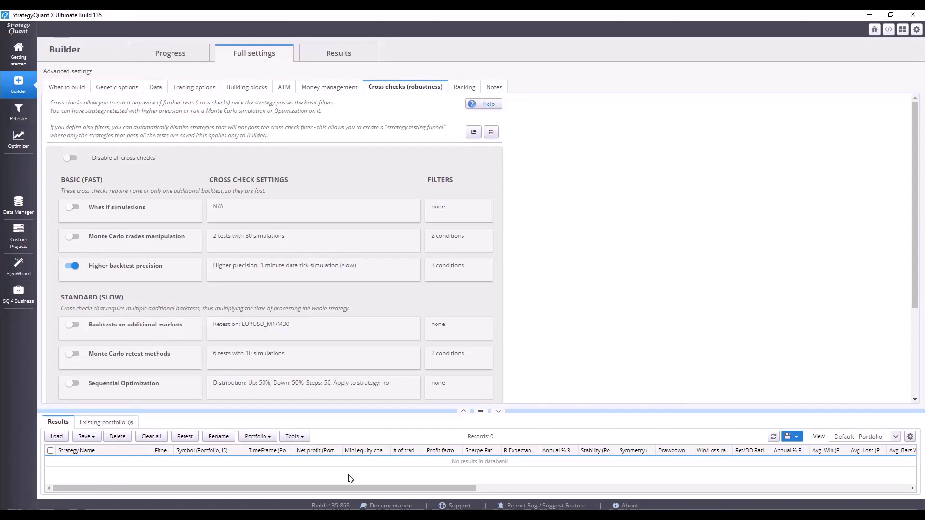
# - Start the build from the Progress tab so strategy generation begins on NQ_M1_UTC2 H1
pyautogui.click(173, 64)
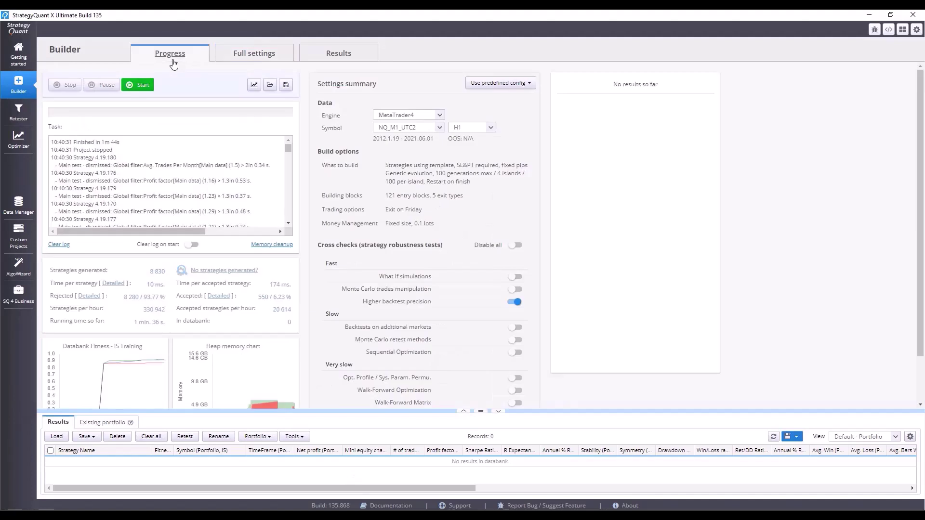
pyautogui.click(144, 85)
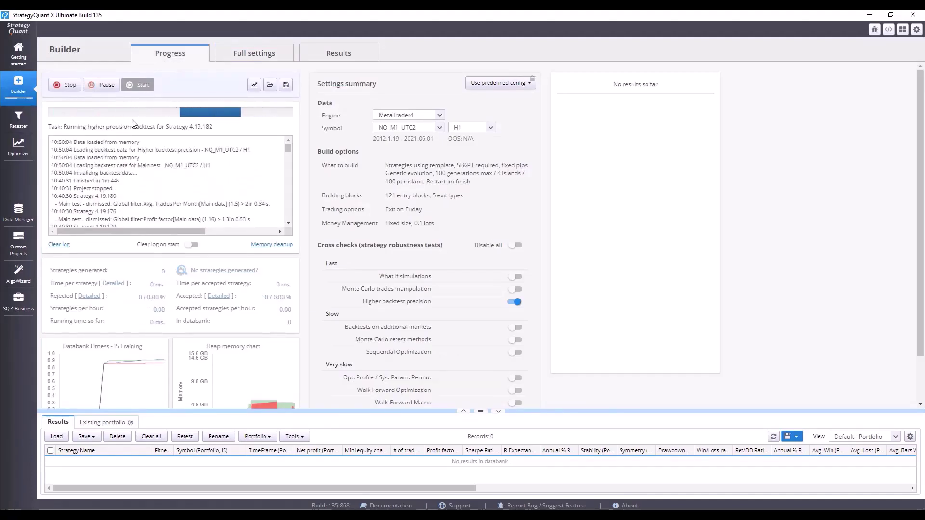